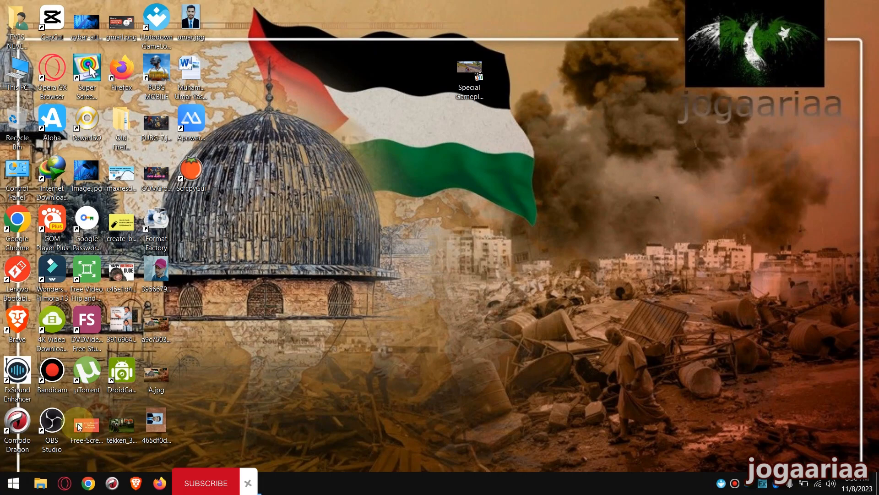
View the computer's basic system information from This PC's properties and close it
right_click(18, 69)
click(28, 214)
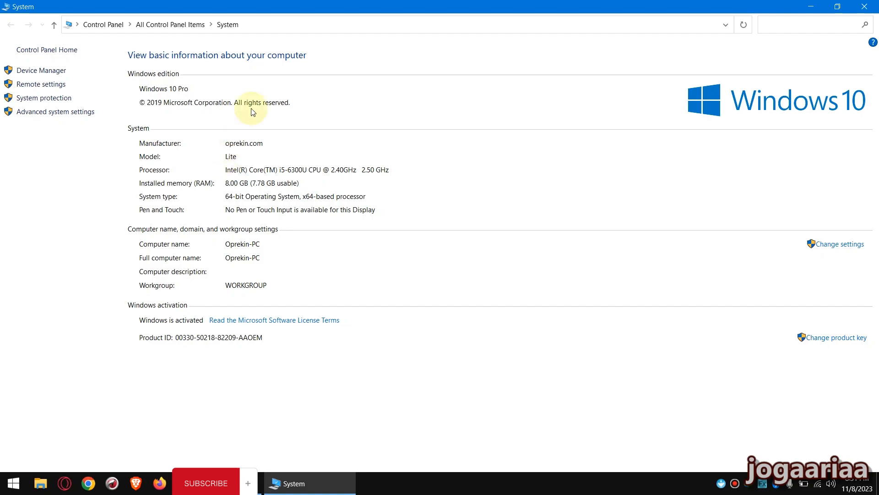
click(864, 6)
Open the window iso folder inside Software on the working (D:) drive
double_click(26, 79)
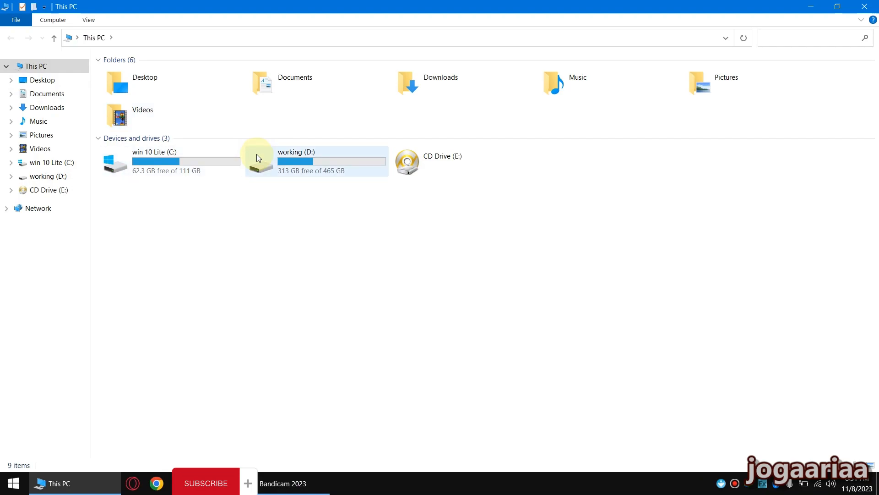
double_click(271, 155)
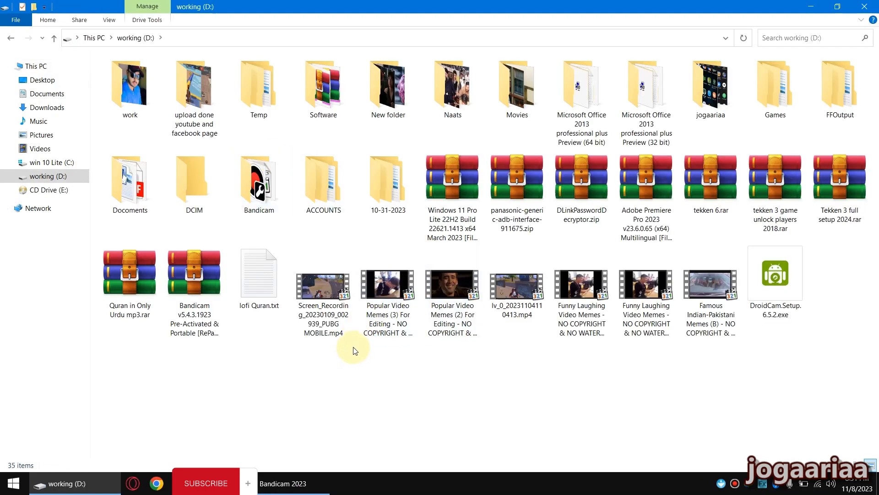
key(s)
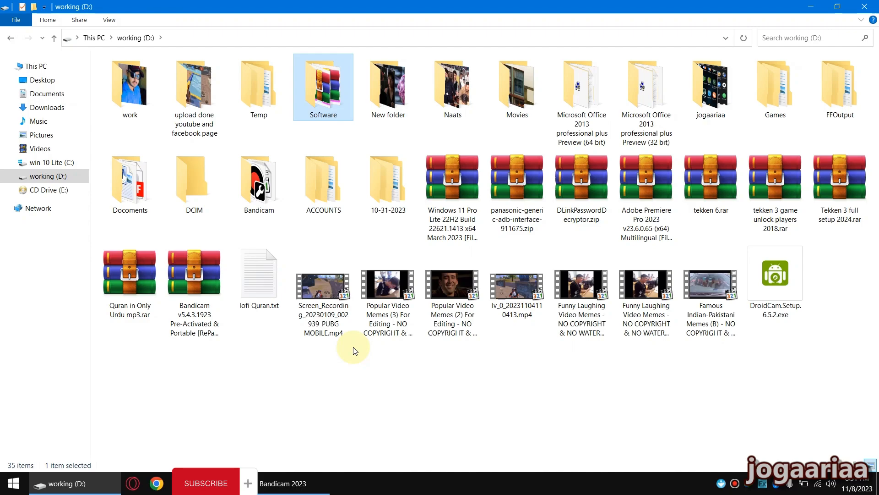
key(Return)
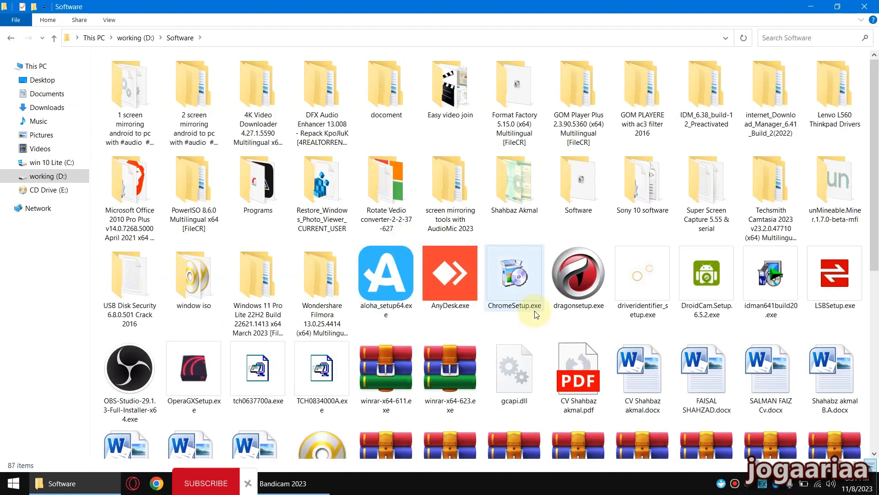
double_click(209, 285)
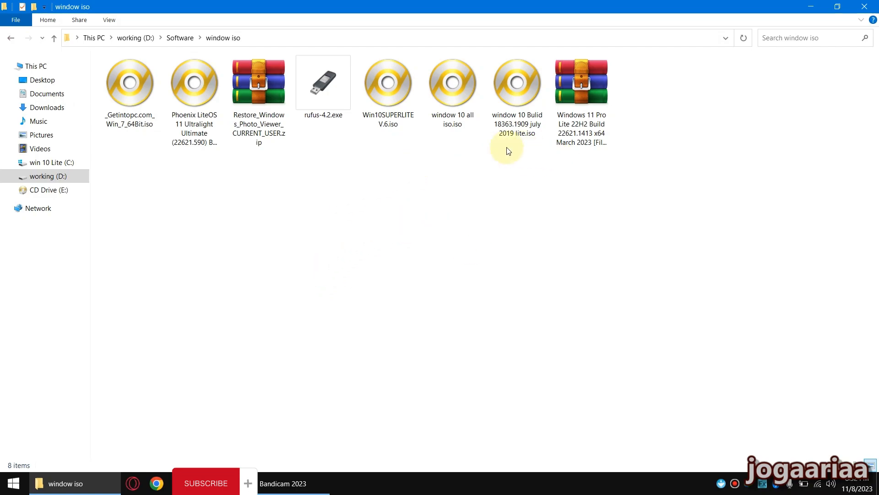
Examine the Windows 10 ISOs, the Phoenix LiteOS 11 ISO and the Windows 11 Pro Lite 22H2 archive
click(457, 123)
click(407, 122)
click(190, 136)
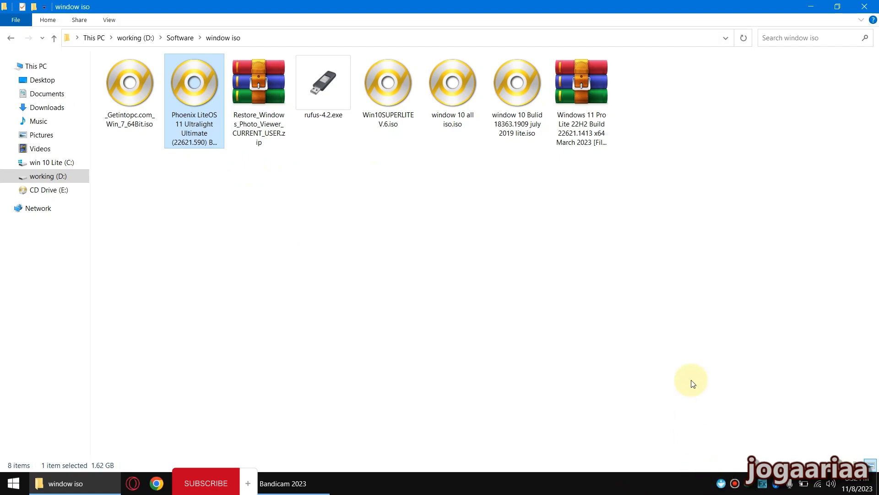
click(570, 124)
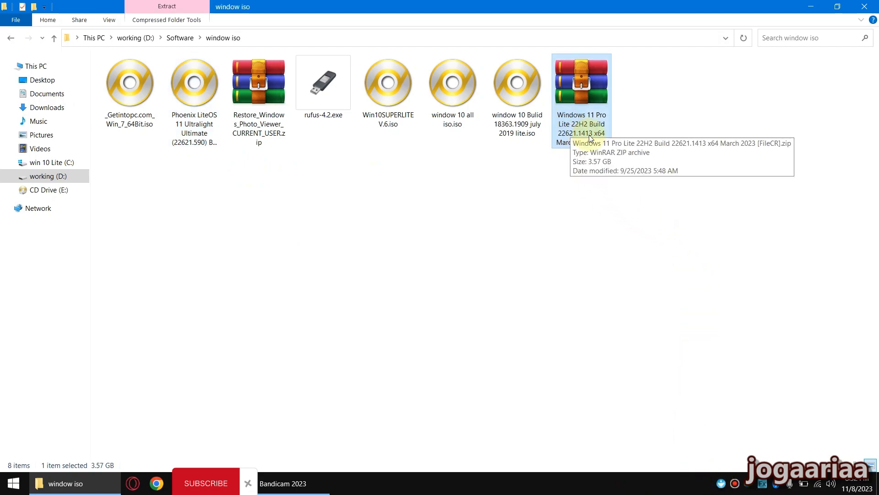
click(205, 133)
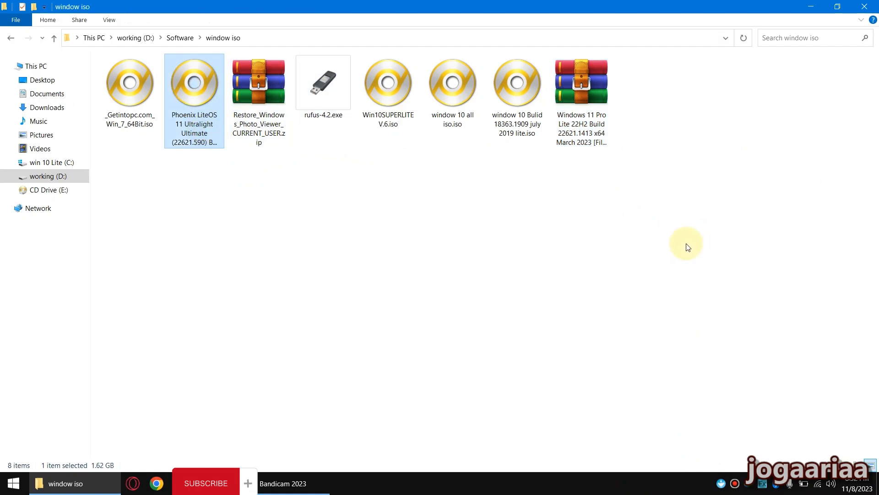
click(592, 125)
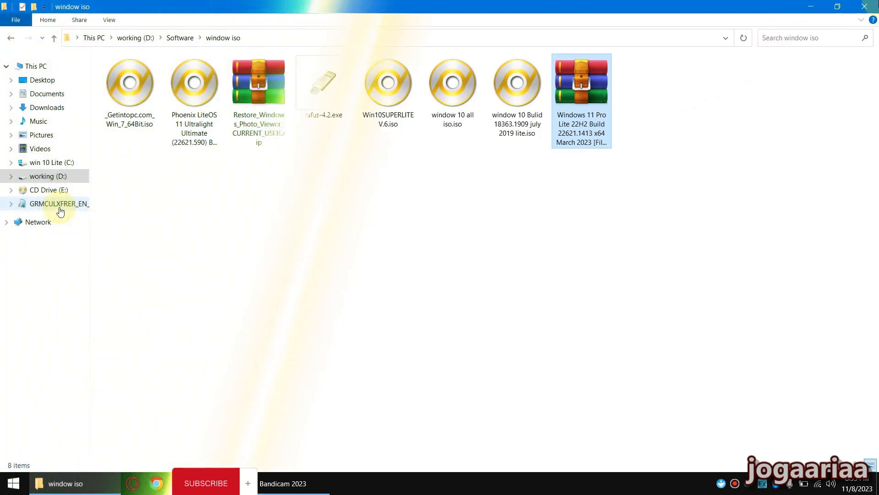
Extract the Windows 11 Pro Lite 22H2 archive into its own folder inside window iso
right_click(578, 122)
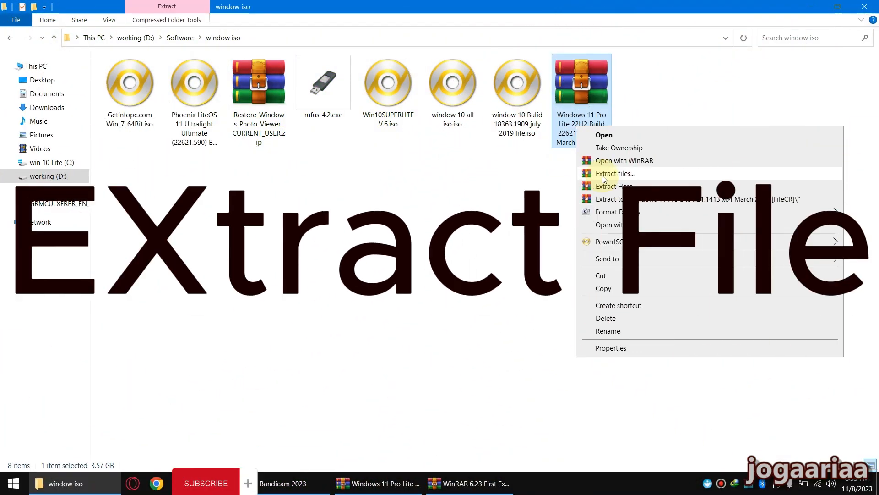
click(604, 178)
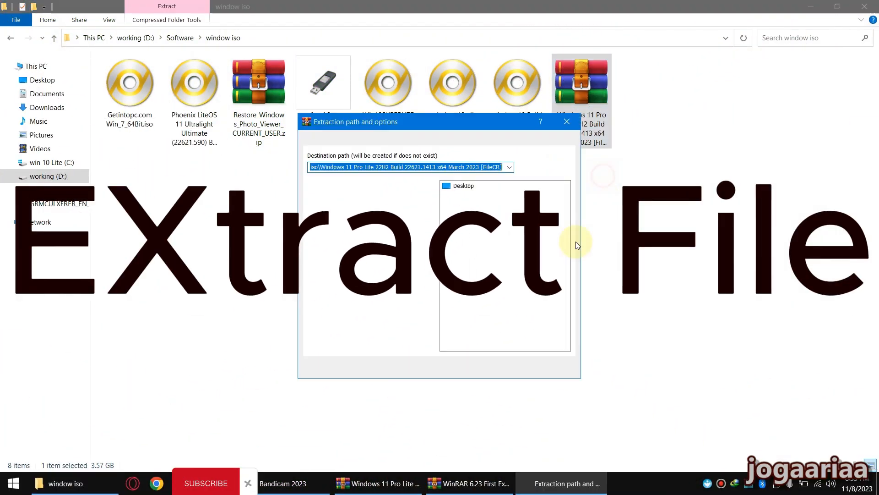
click(477, 369)
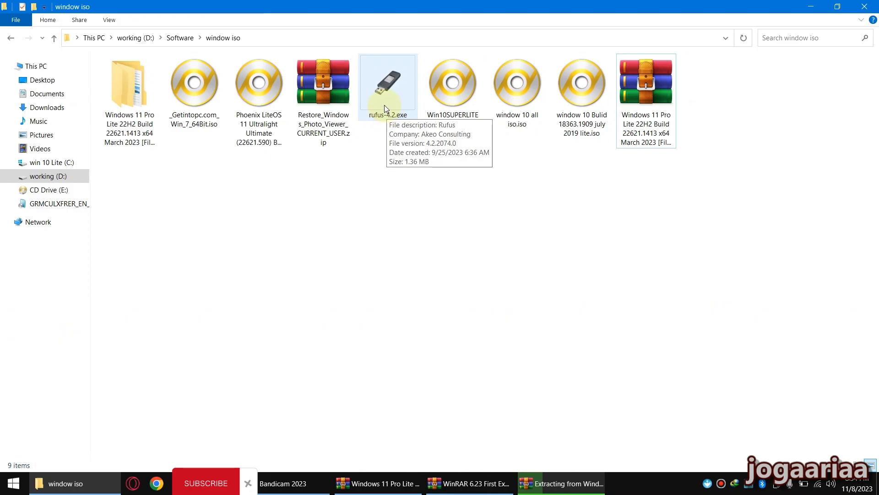
Run rufus-4.2.exe to download the rufus-4.3.exe update into the window iso folder, and launch the new version
double_click(384, 103)
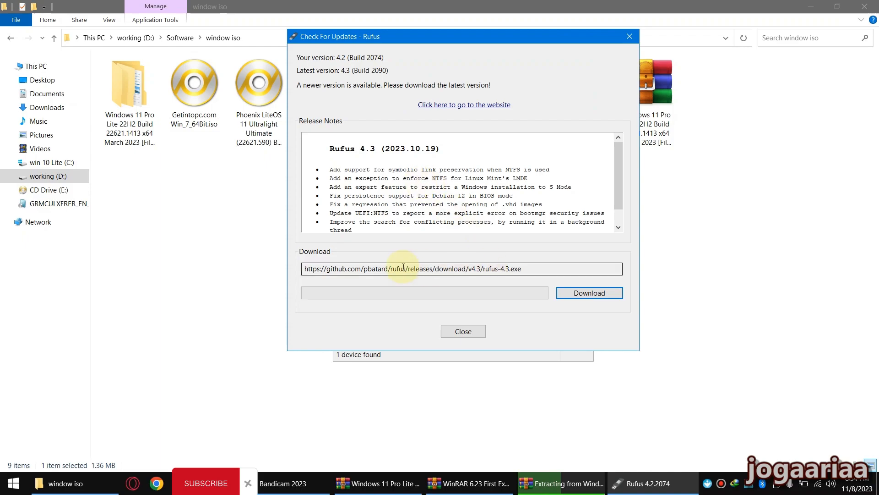
drag(369, 41, 551, 92)
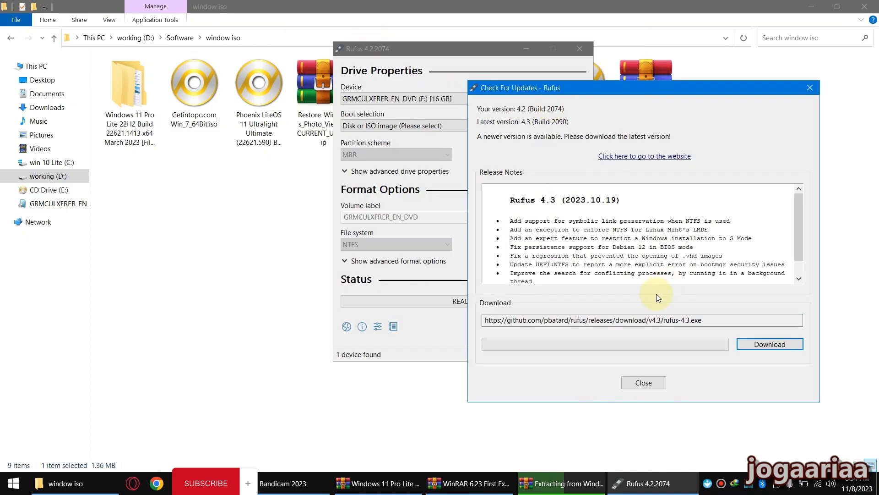
click(766, 347)
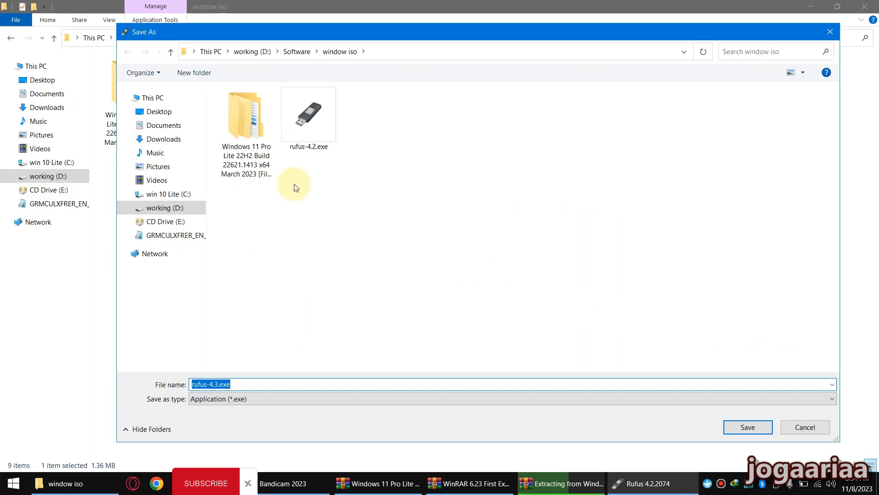
click(747, 427)
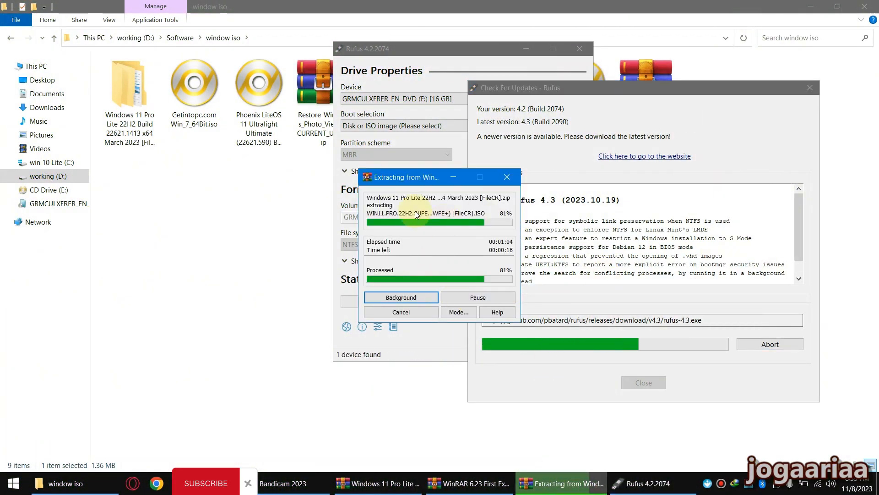
click(781, 348)
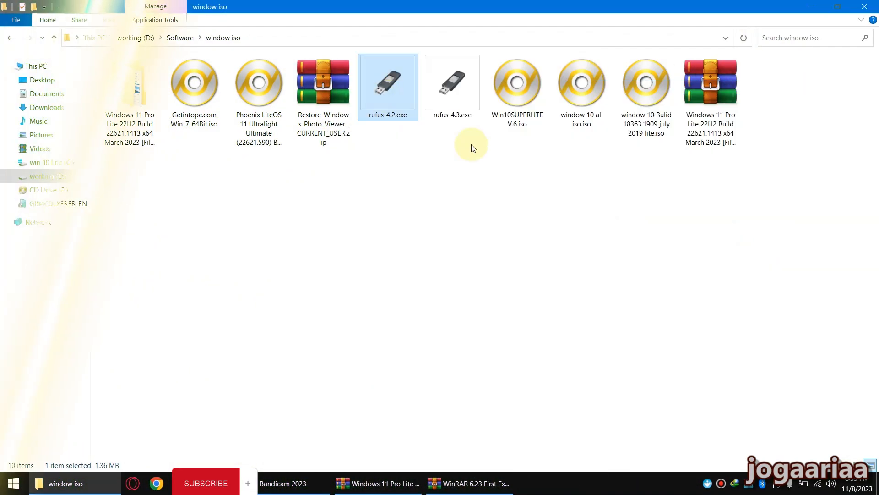
drag(424, 46, 703, 199)
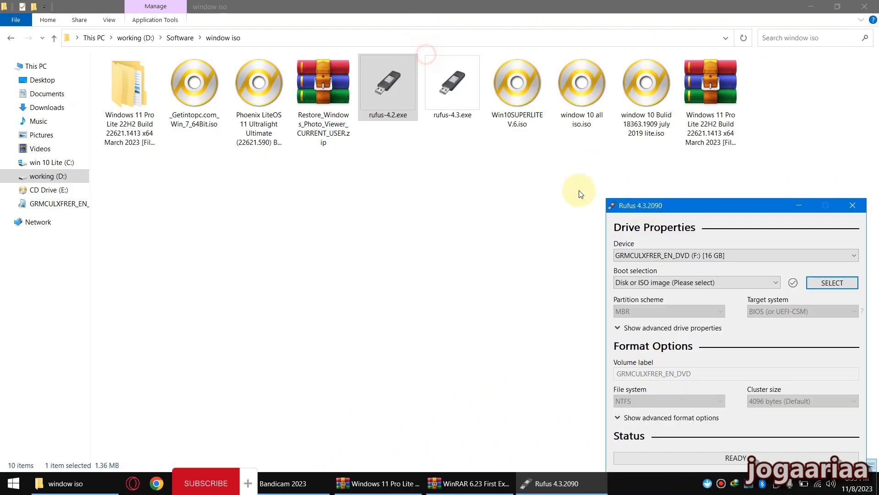
Delete the outdated rufus-4.2.exe from the window iso folder
click(388, 102)
right_click(388, 101)
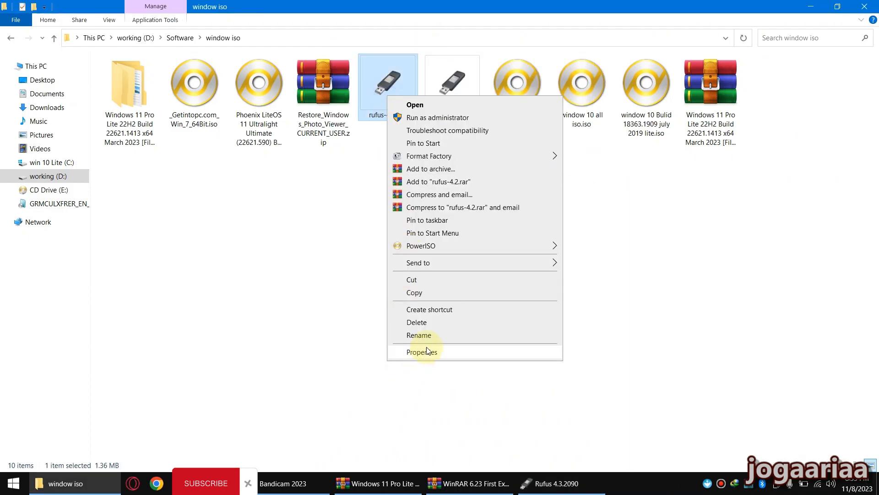
click(428, 329)
click(489, 280)
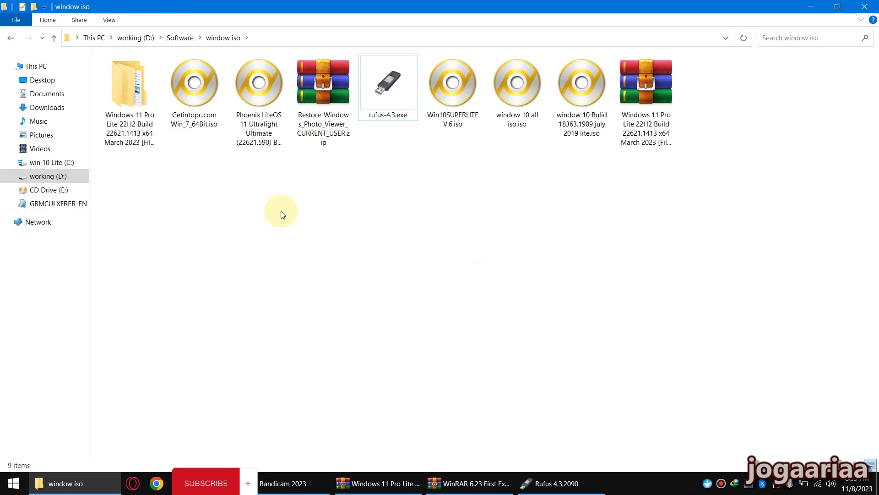
Open the extracted Windows 11 Pro Lite 22H2 folder and its nested subfolder containing the WIN11.PRO.22H2 ISO
double_click(137, 87)
click(151, 77)
double_click(151, 77)
click(149, 77)
right_click(166, 111)
mouse_move(231, 116)
click(353, 132)
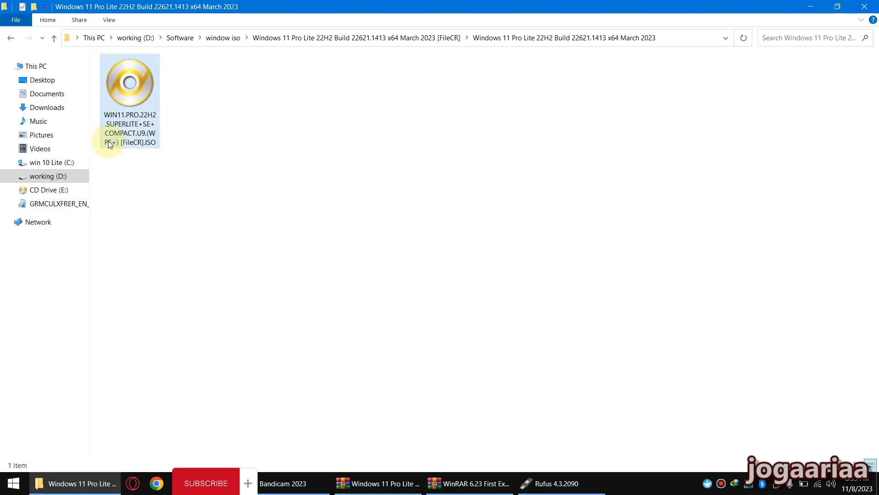
click(142, 156)
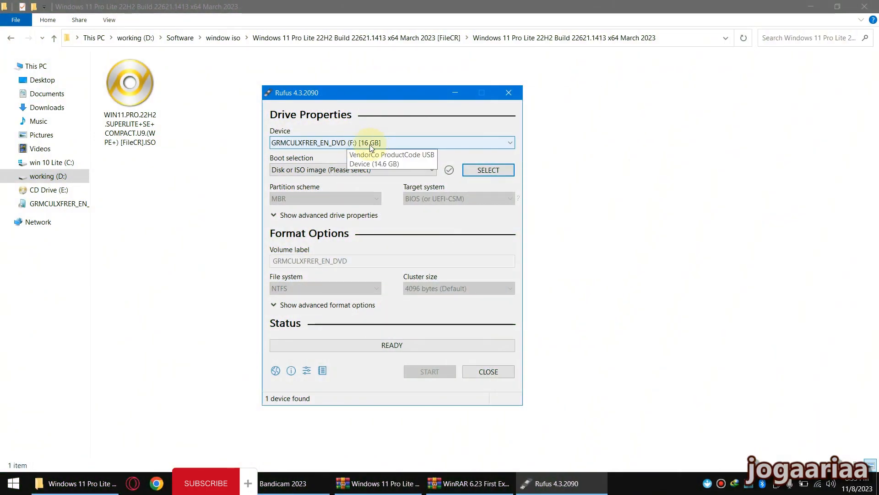
In Rufus, check the device list with the 16 GB USB drive (F:) and choose Disk or ISO image as the boot selection
click(348, 144)
click(349, 144)
click(348, 144)
click(348, 143)
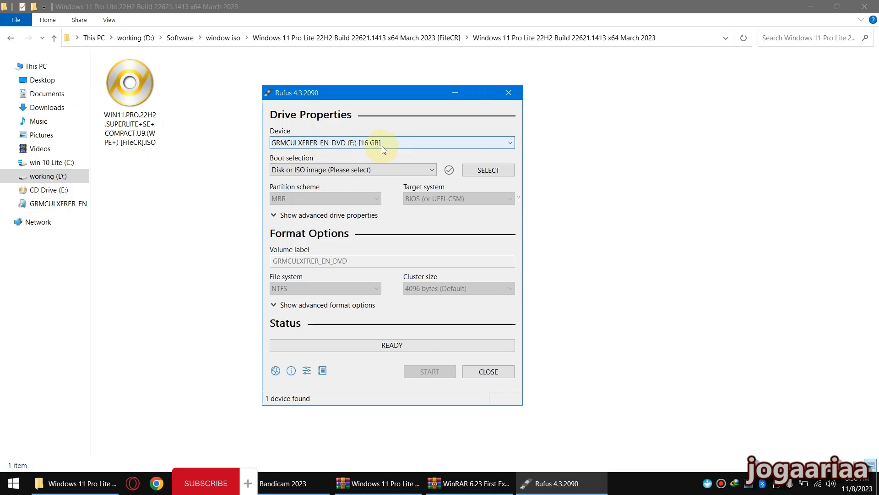
click(354, 171)
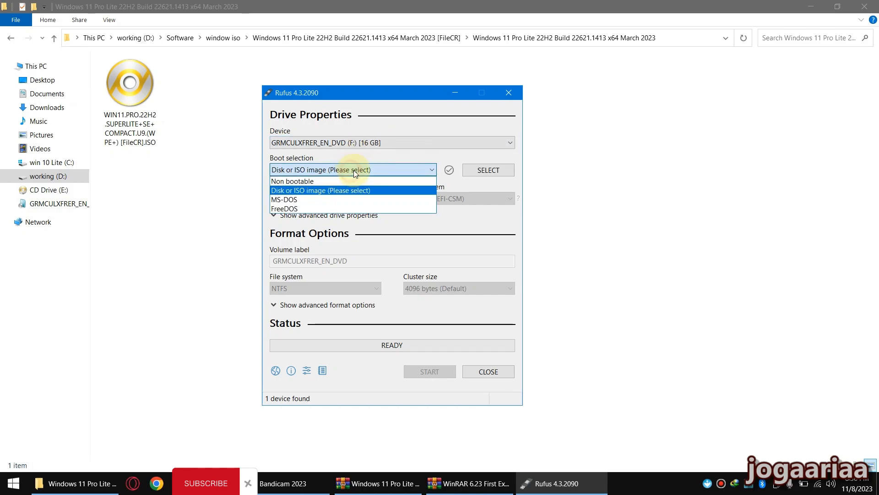
click(339, 191)
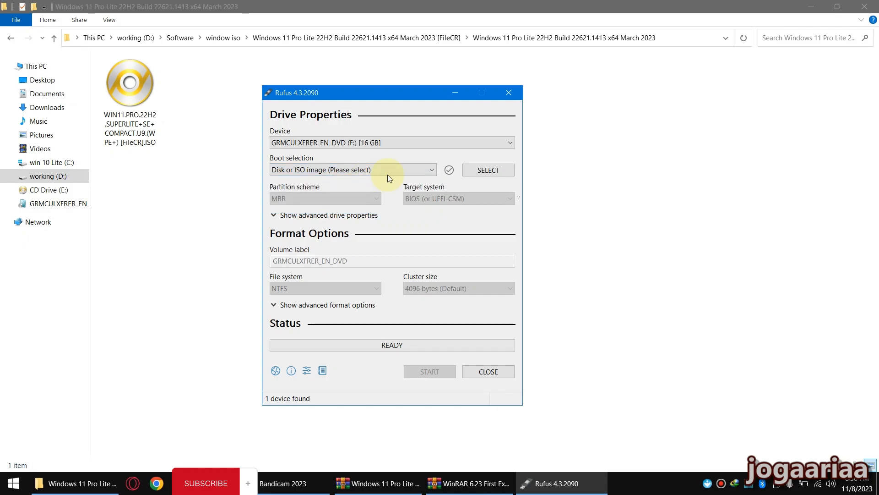
Load the WIN11.PRO.22H2.SUPERLITE+SE+COMPACT.U9 ISO from the extracted Windows 11 Pro Lite folder in D:\Software\window iso as the boot image
click(488, 170)
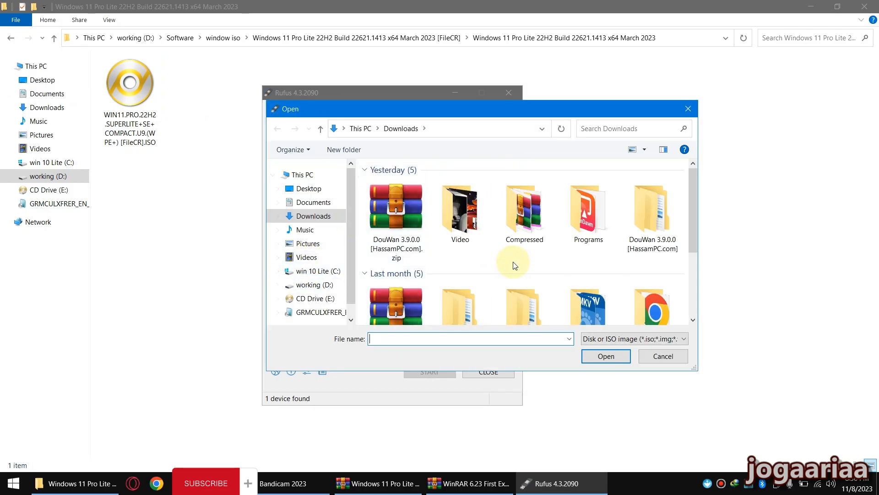
drag(695, 367, 815, 460)
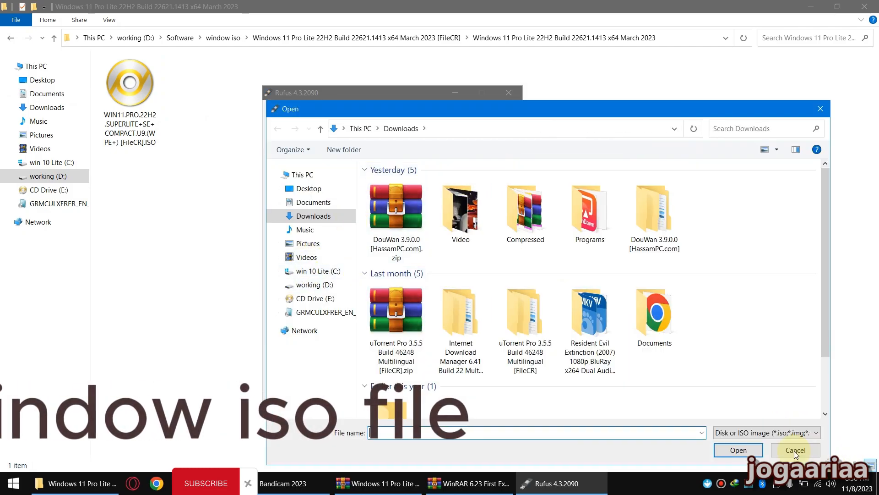
click(308, 285)
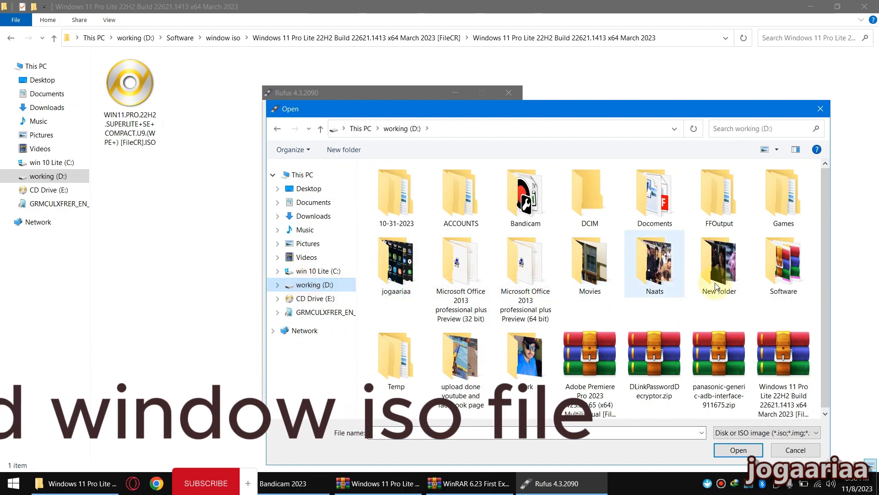
double_click(794, 277)
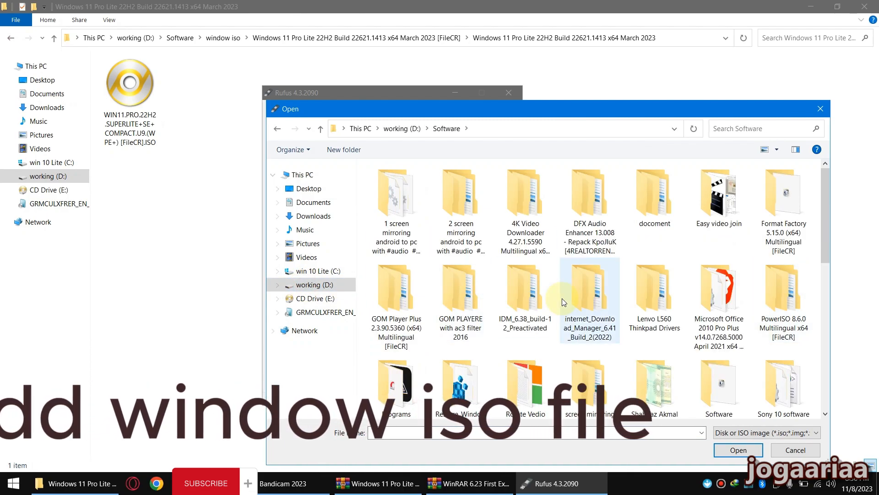
key(w)
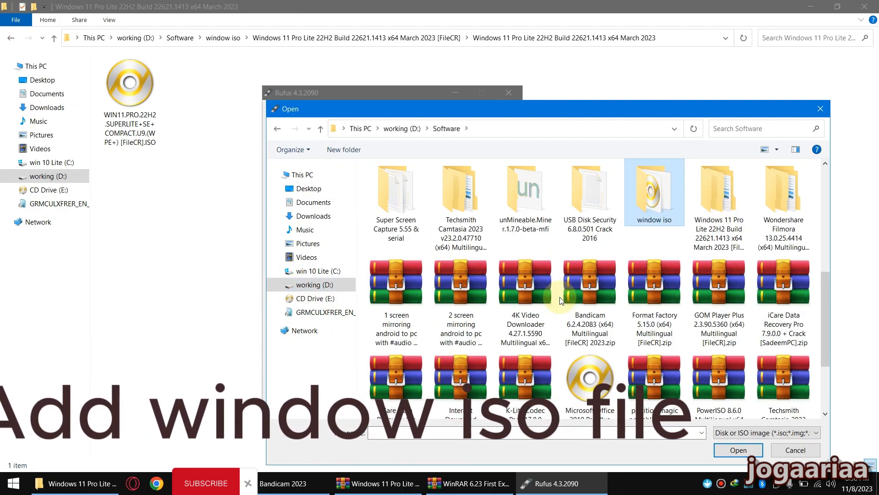
double_click(673, 209)
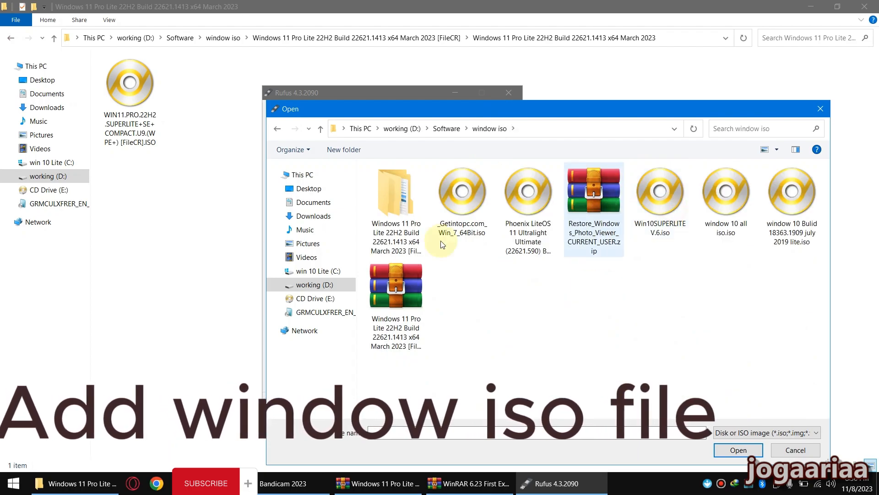
double_click(404, 215)
double_click(414, 185)
double_click(413, 185)
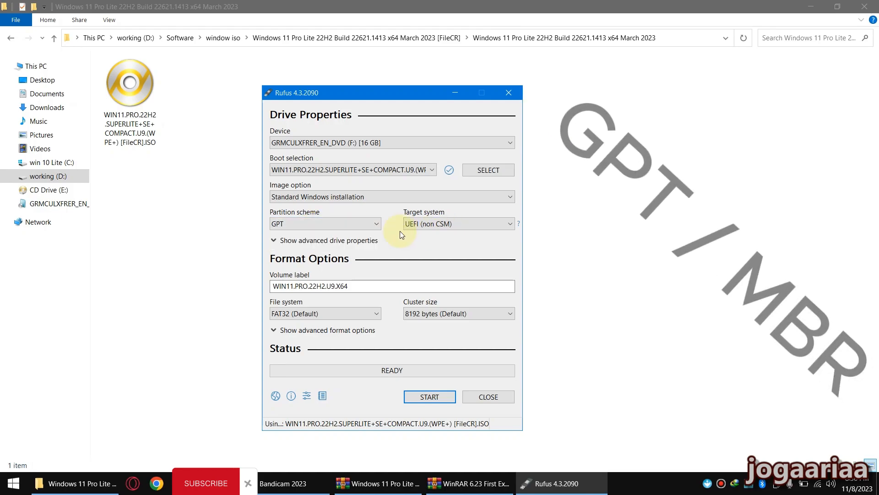
Set the partition scheme to MBR for the bootable USB drive
click(314, 229)
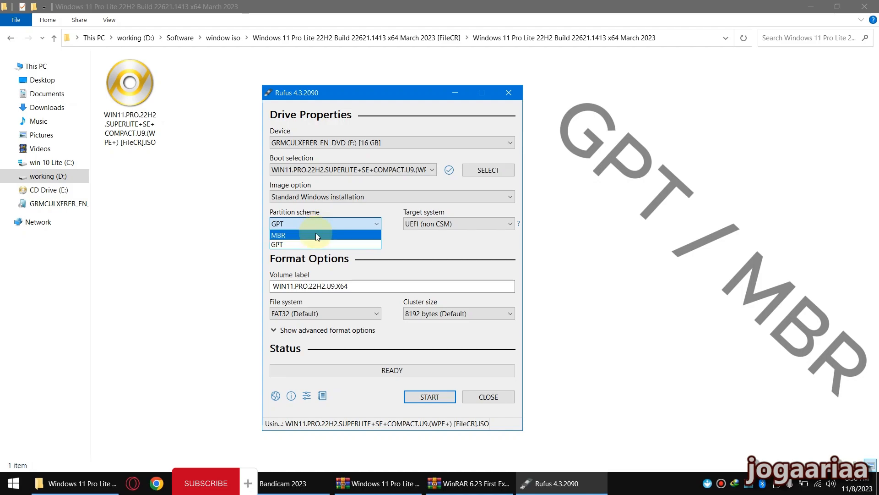
click(316, 234)
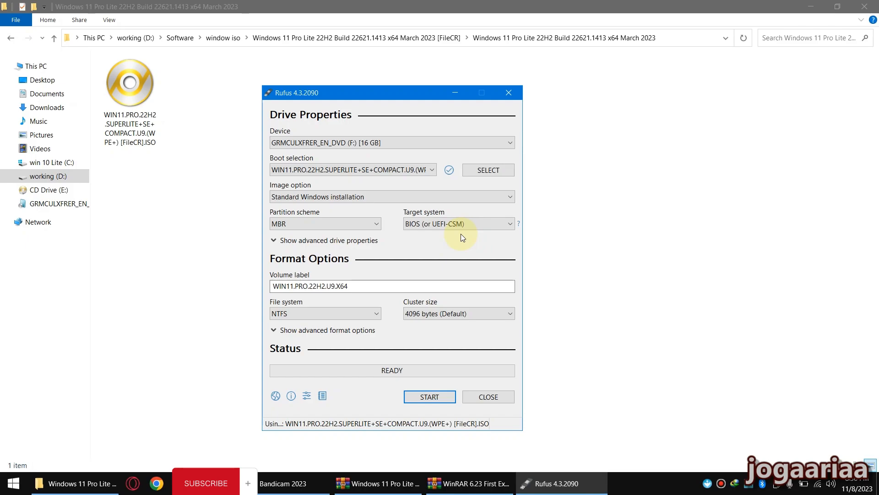
Switch the partition scheme of the bootable USB drive to GPT
click(353, 223)
click(300, 242)
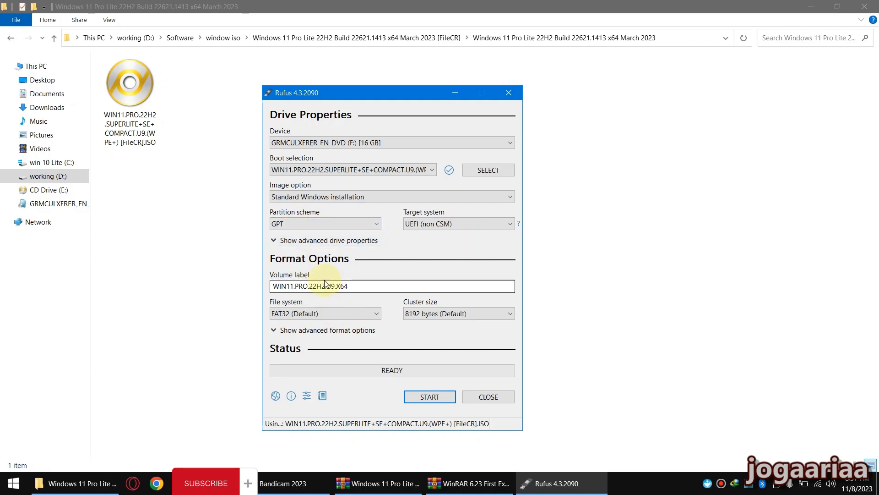
click(340, 227)
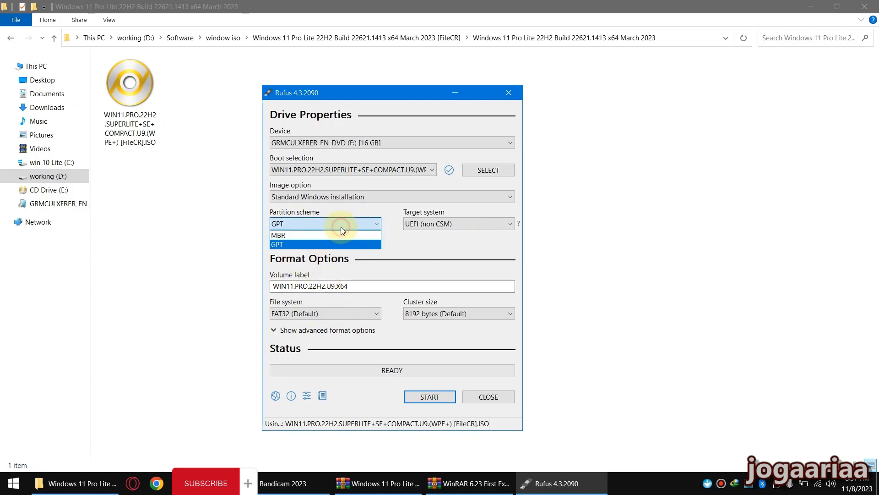
click(316, 243)
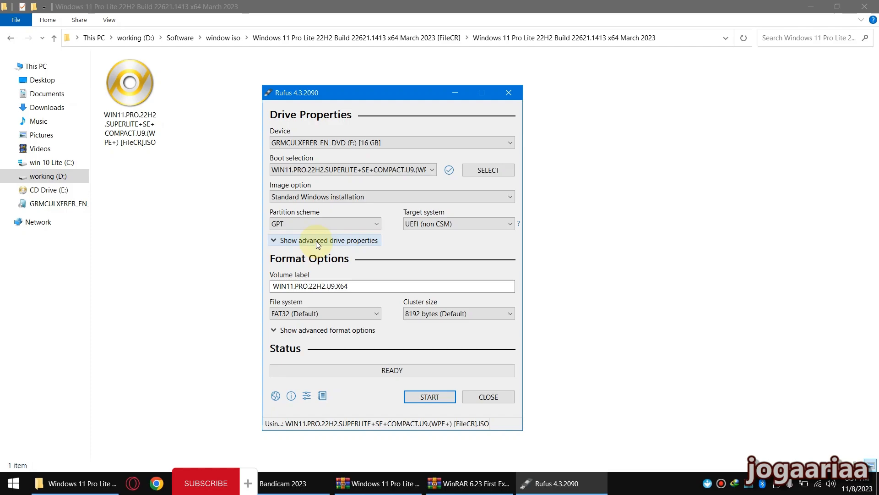
Set the partition scheme of the 16 GB USB drive back to MBR
click(314, 225)
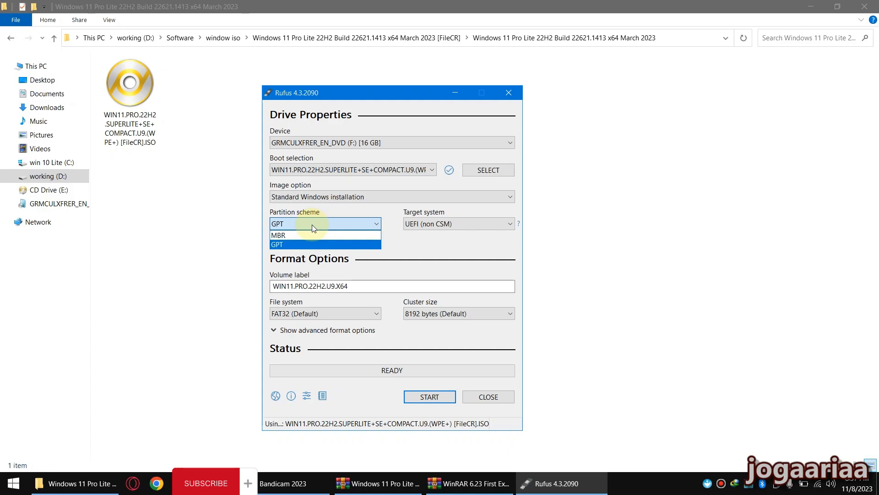
click(329, 235)
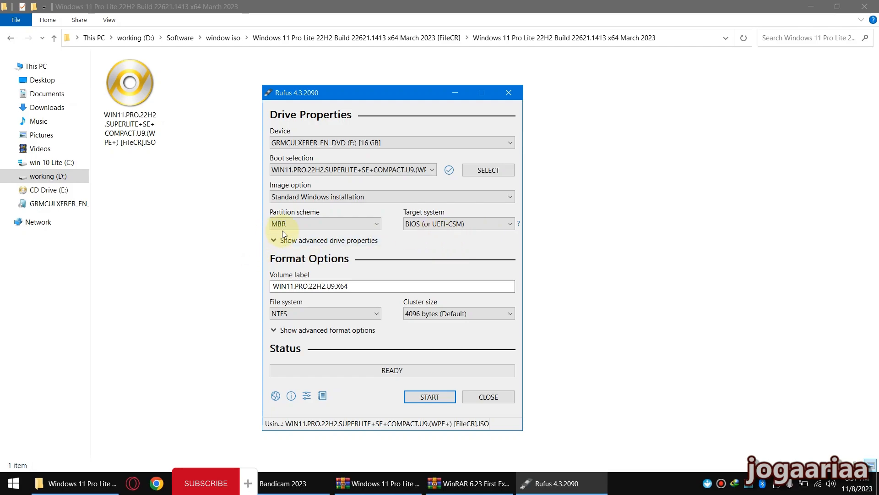
click(320, 227)
click(319, 226)
click(283, 226)
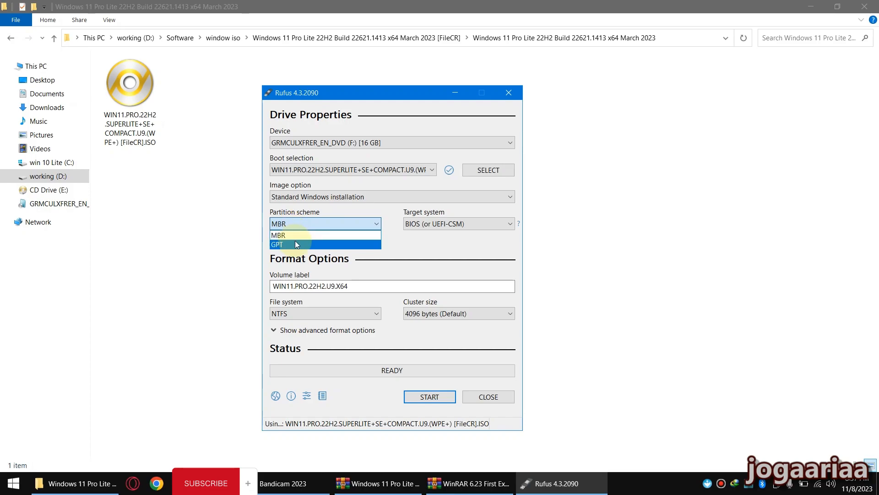
click(297, 235)
click(296, 228)
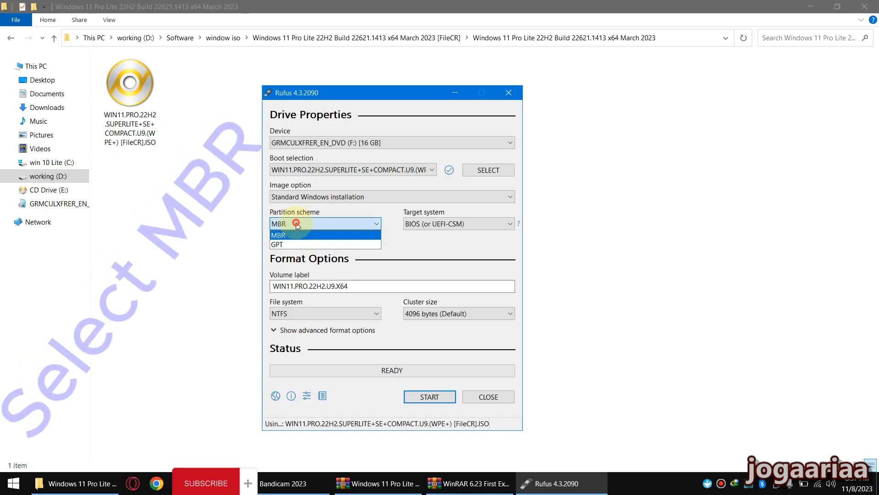
click(290, 236)
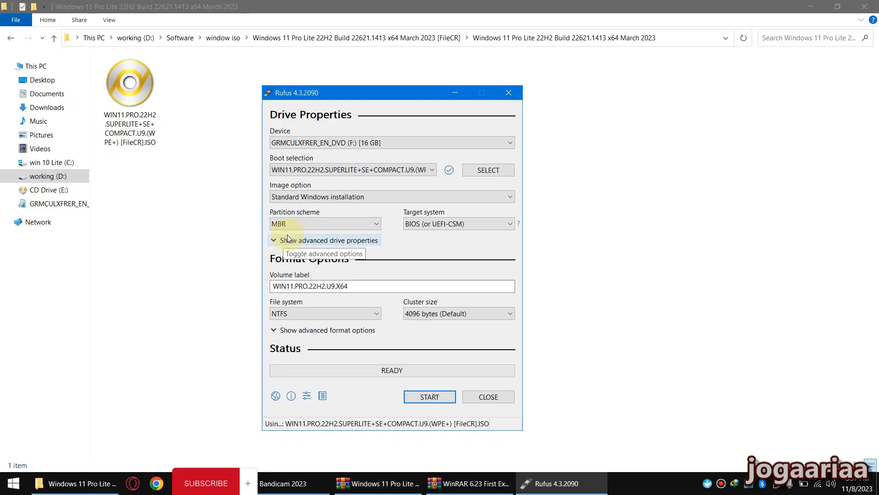
Choose BIOS (or UEFI-CSM) as the target system and keep NTFS as the file system
click(467, 226)
click(465, 225)
click(464, 226)
click(417, 235)
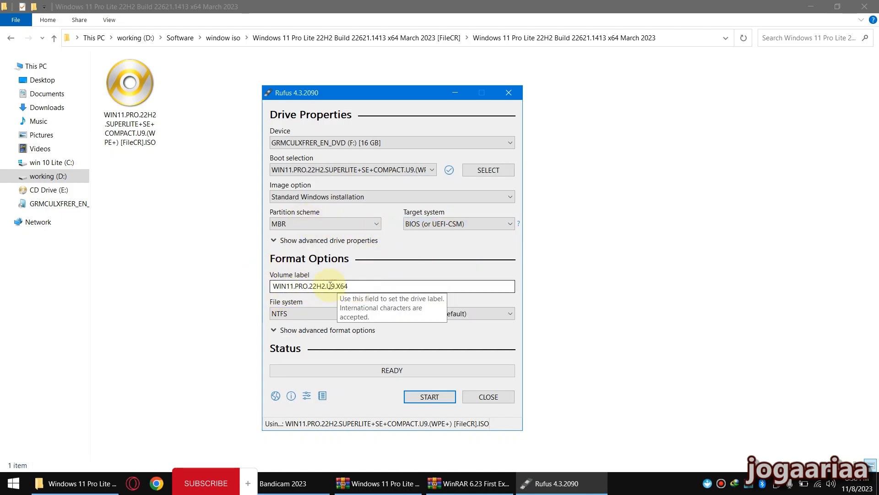
click(298, 313)
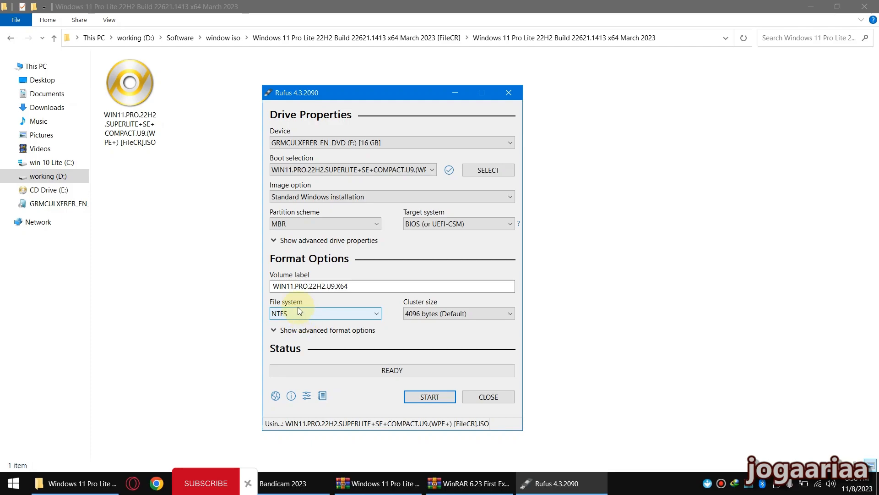
Write the bootable drive with the RAM, Secure Boot, TPM 2.0 and online Microsoft account requirements removed, accepting data erasure, and close Rufus when finished
click(429, 396)
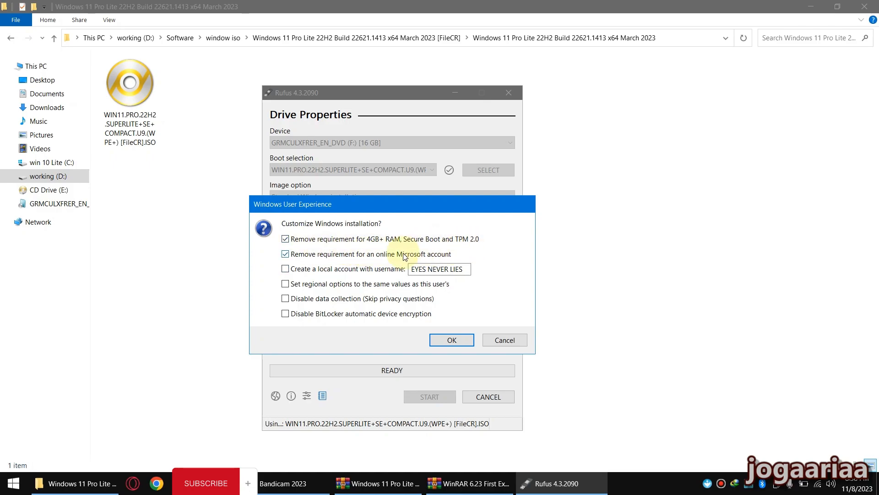
click(449, 344)
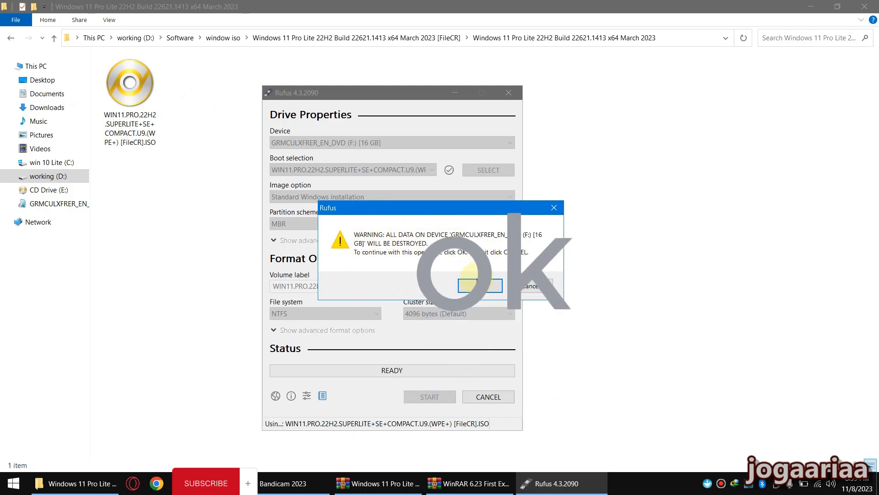
click(479, 284)
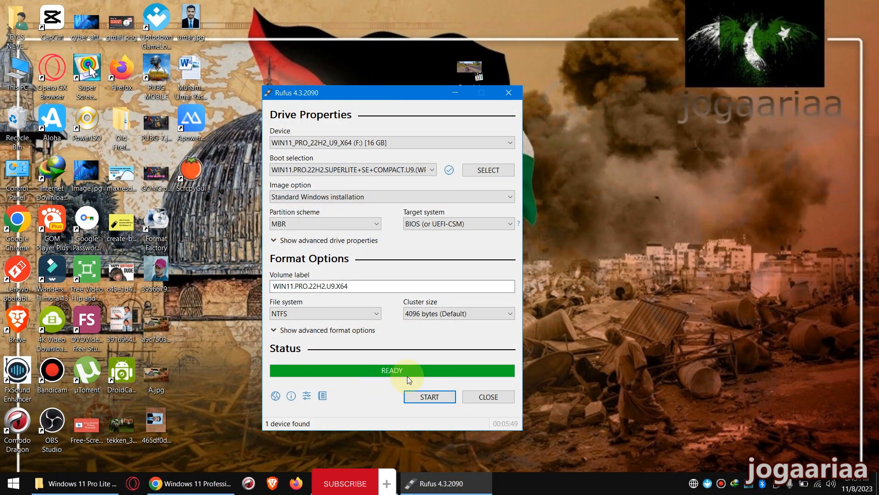
click(484, 396)
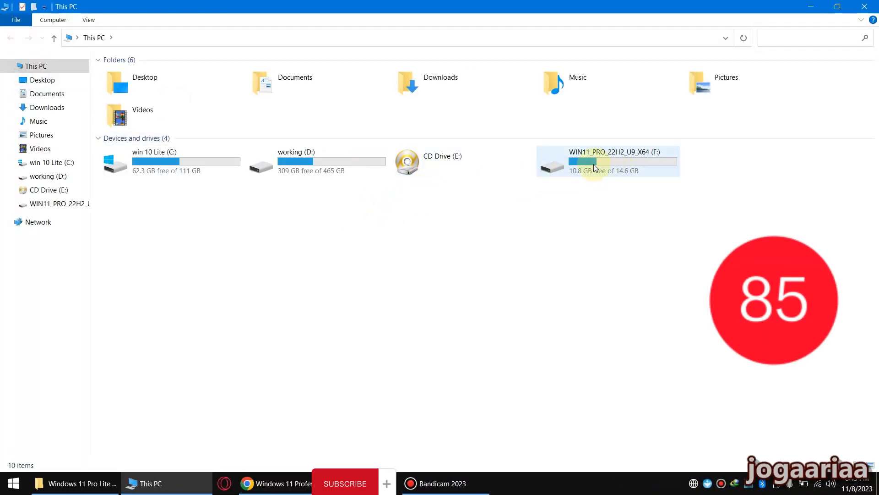
Inspect the files on the WIN11_PRO_22H2_U9_X64 (F:) USB drive and return to This PC
click(614, 163)
double_click(614, 163)
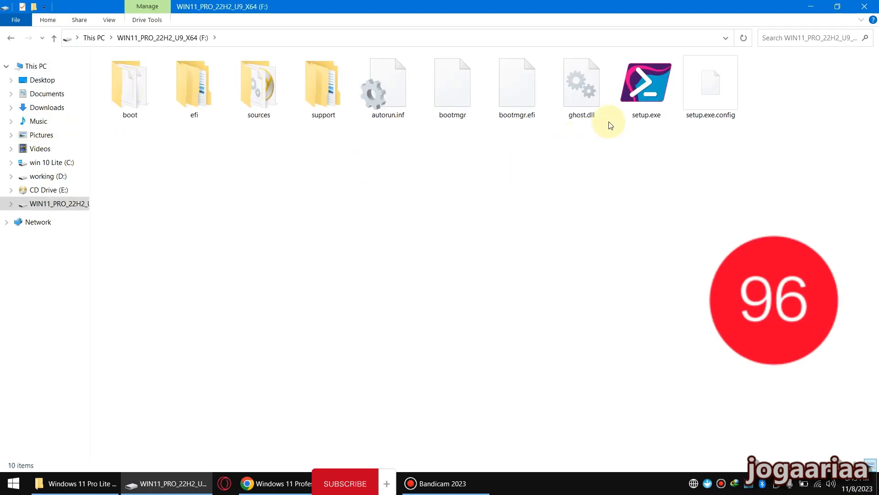
click(10, 37)
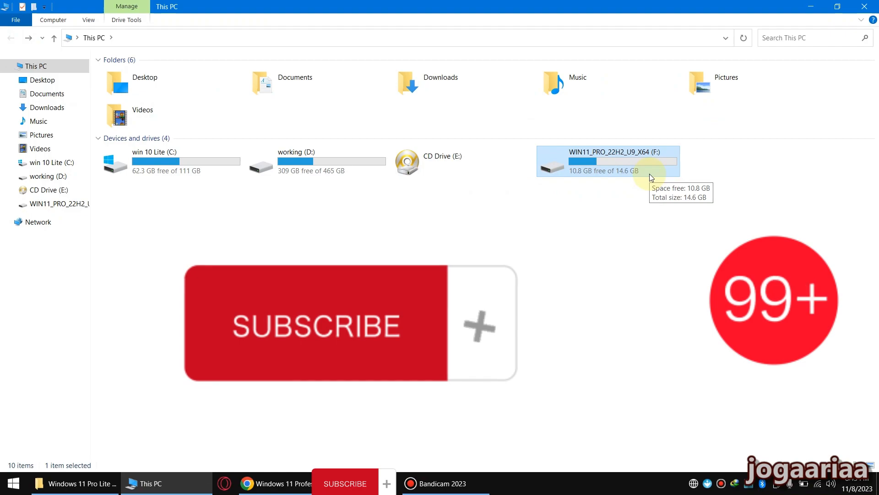